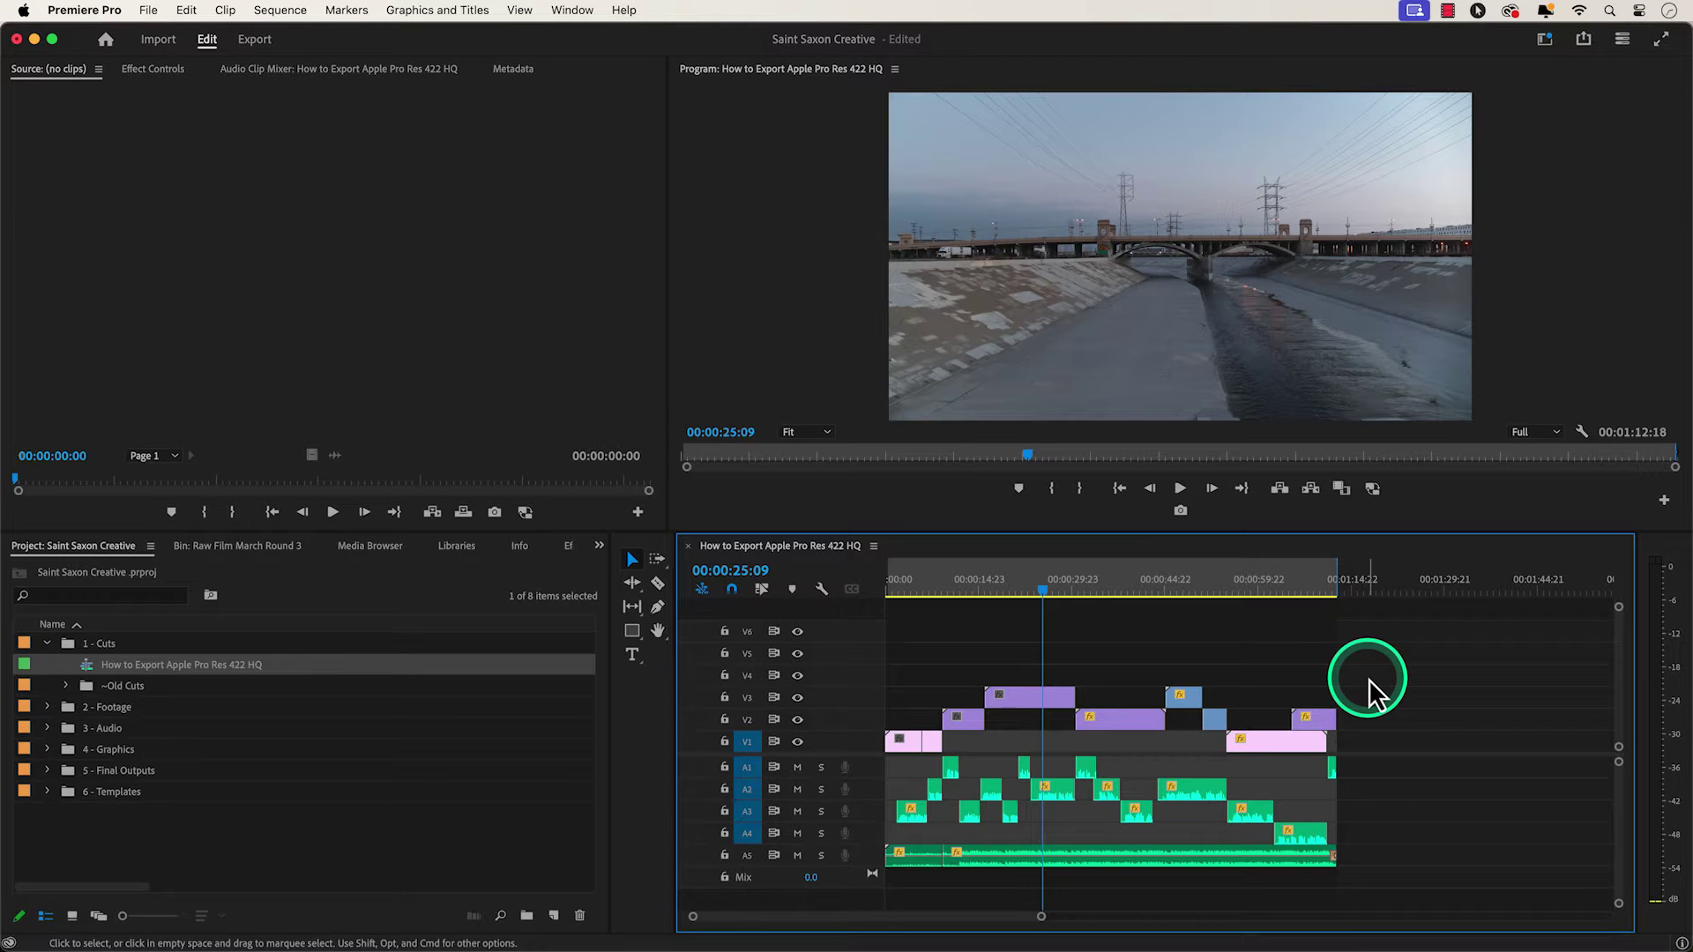
Open the File menu to reach the Export commands
click(150, 11)
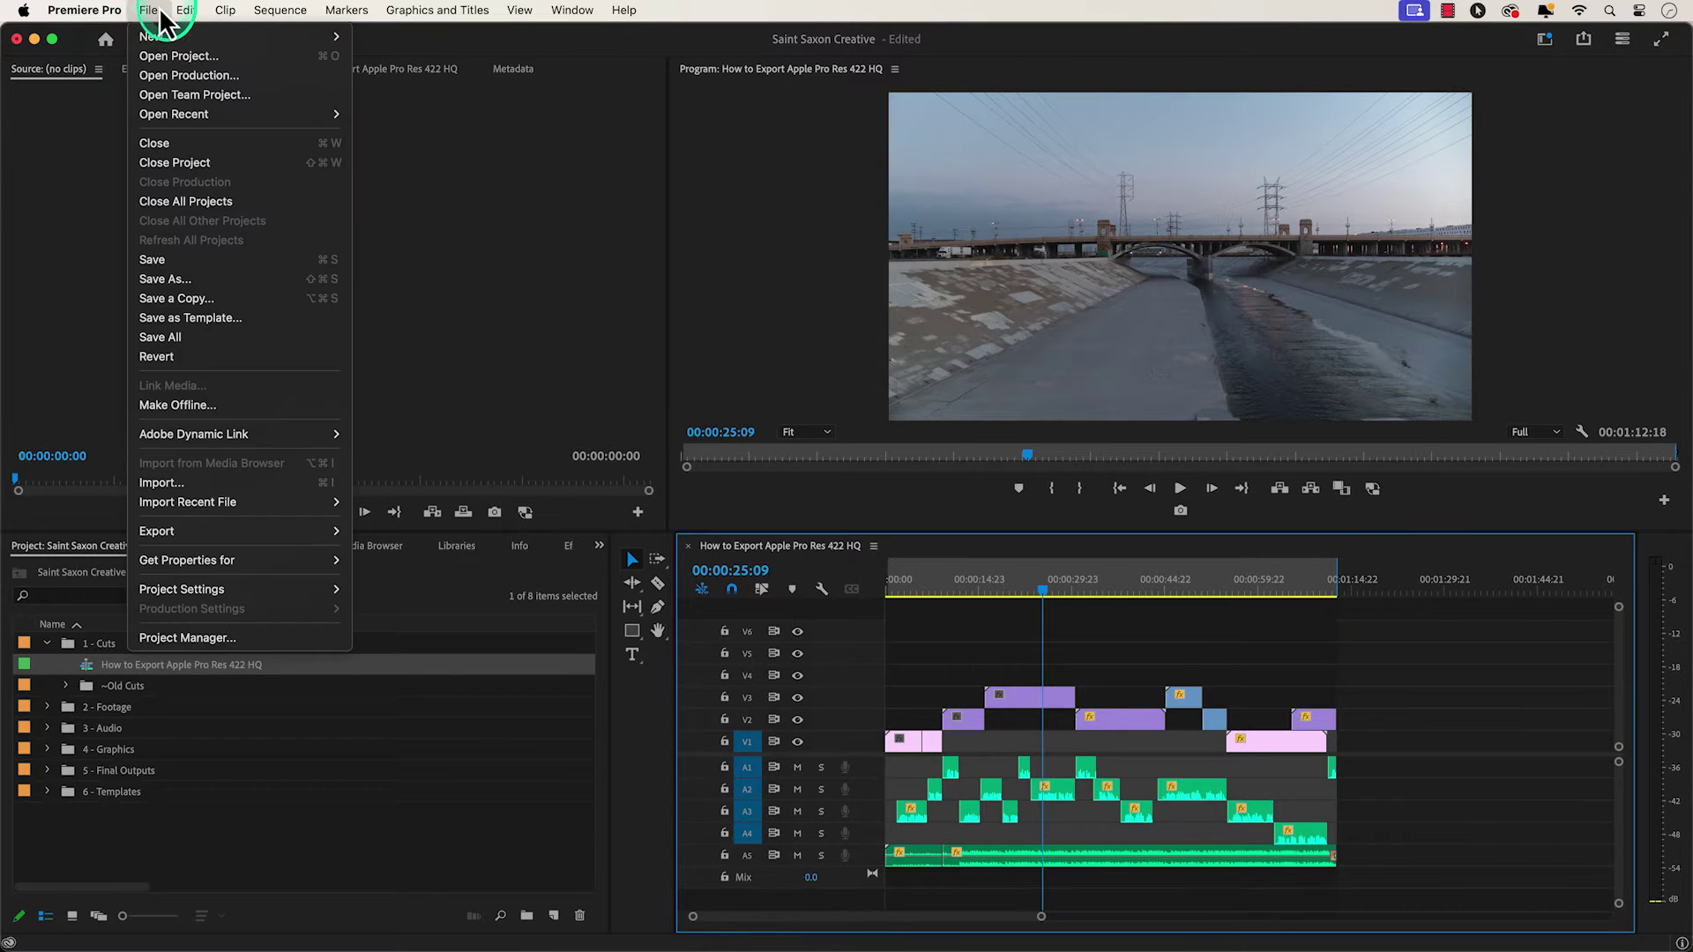
mouse_move(199, 530)
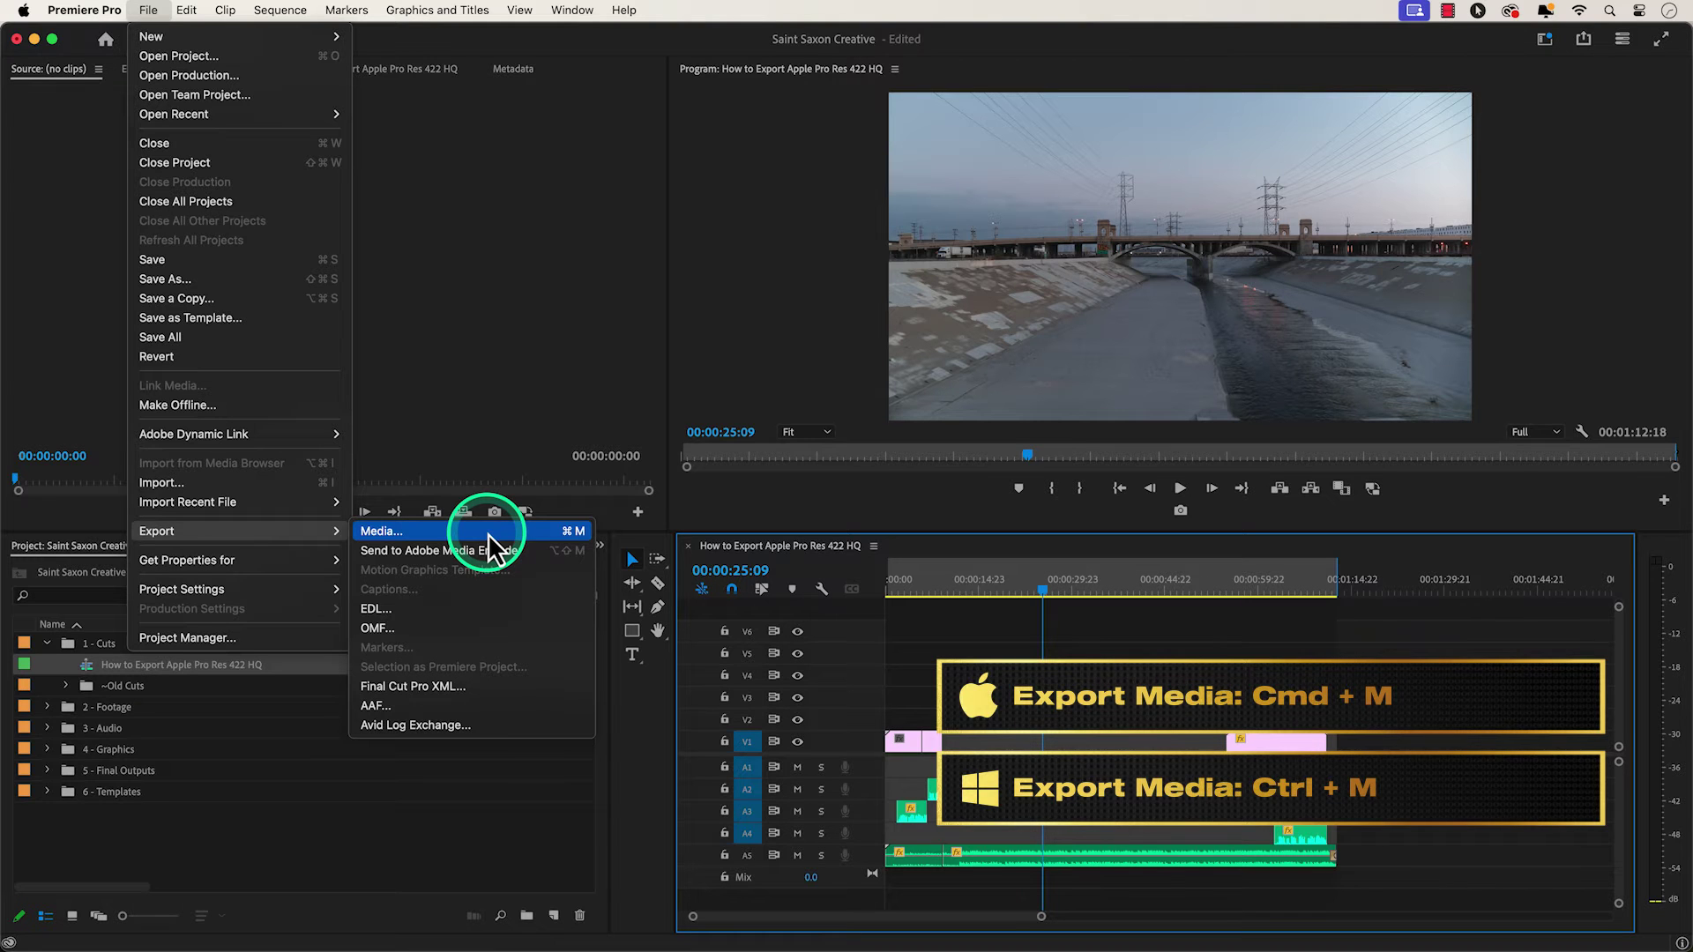
Open Export Media, set Format to QuickTime, and browse the full preset list
click(489, 536)
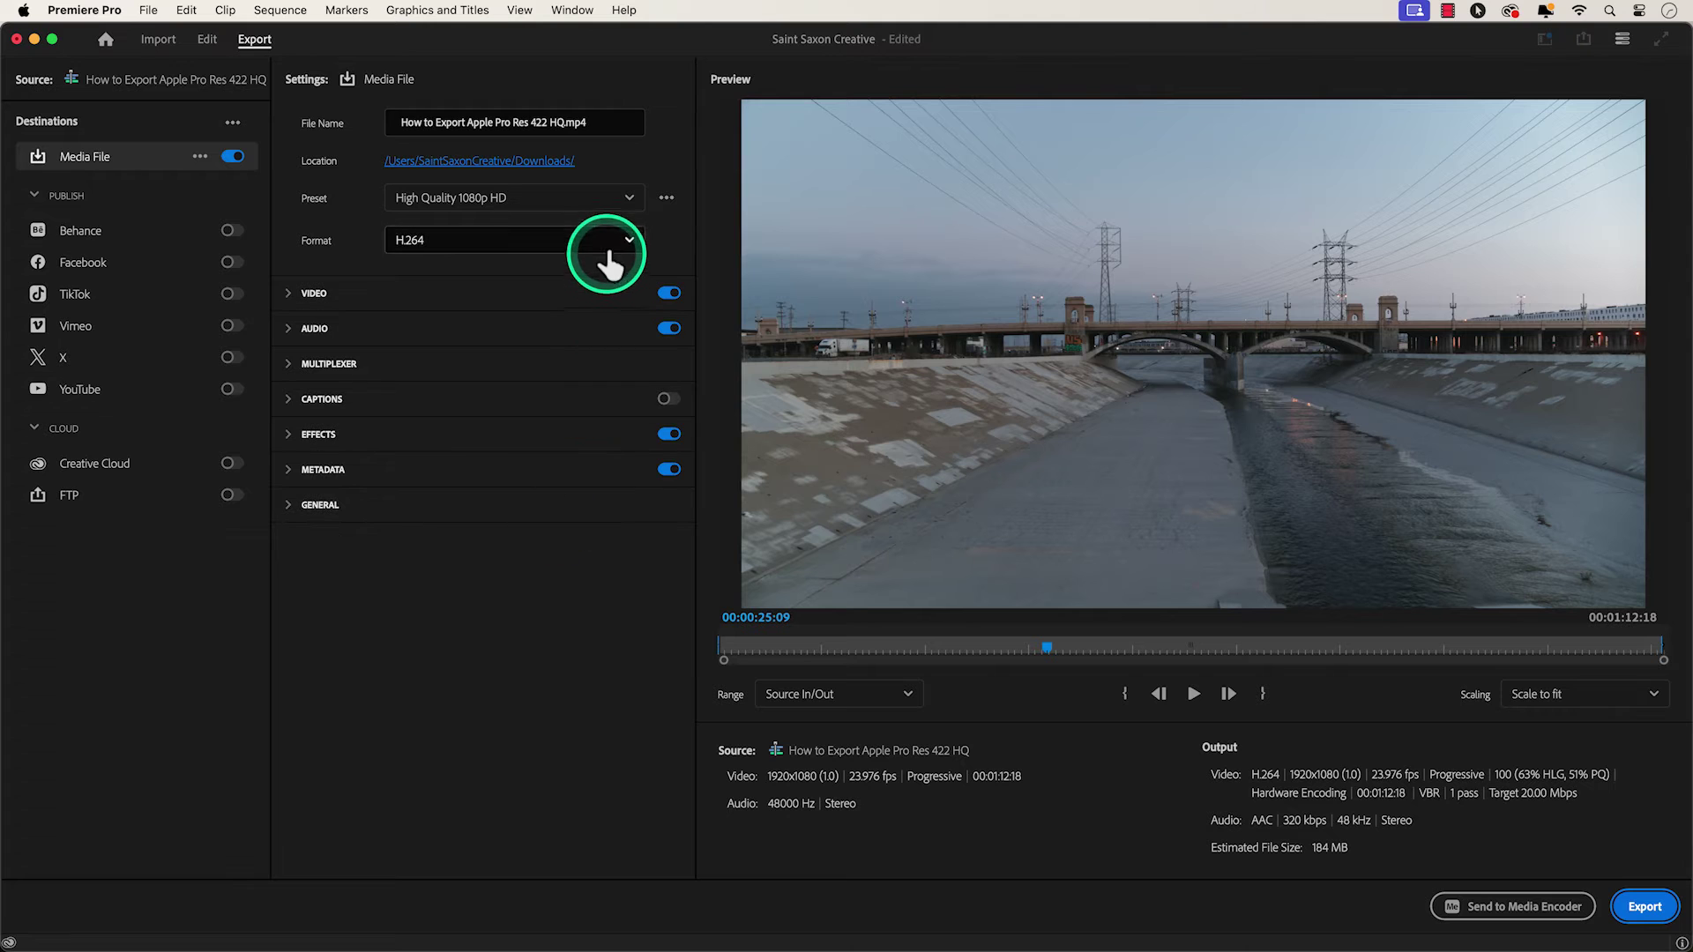
click(611, 245)
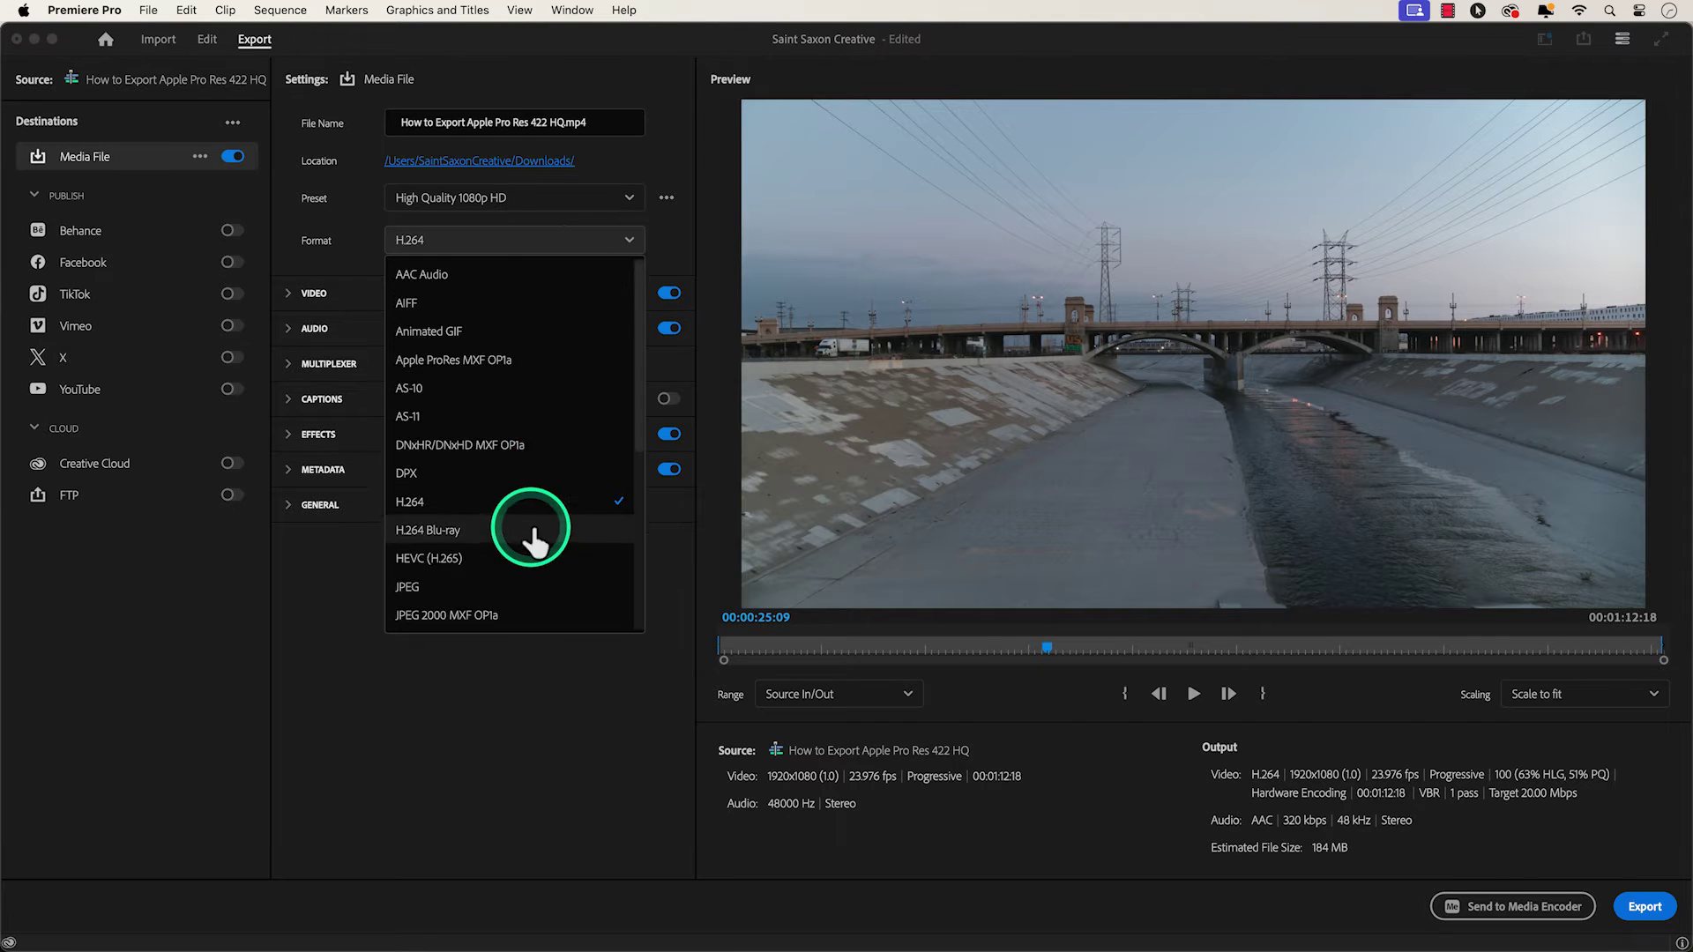
scroll(534, 538, down, 3)
scroll(535, 539, down, 3)
scroll(535, 539, down, 3)
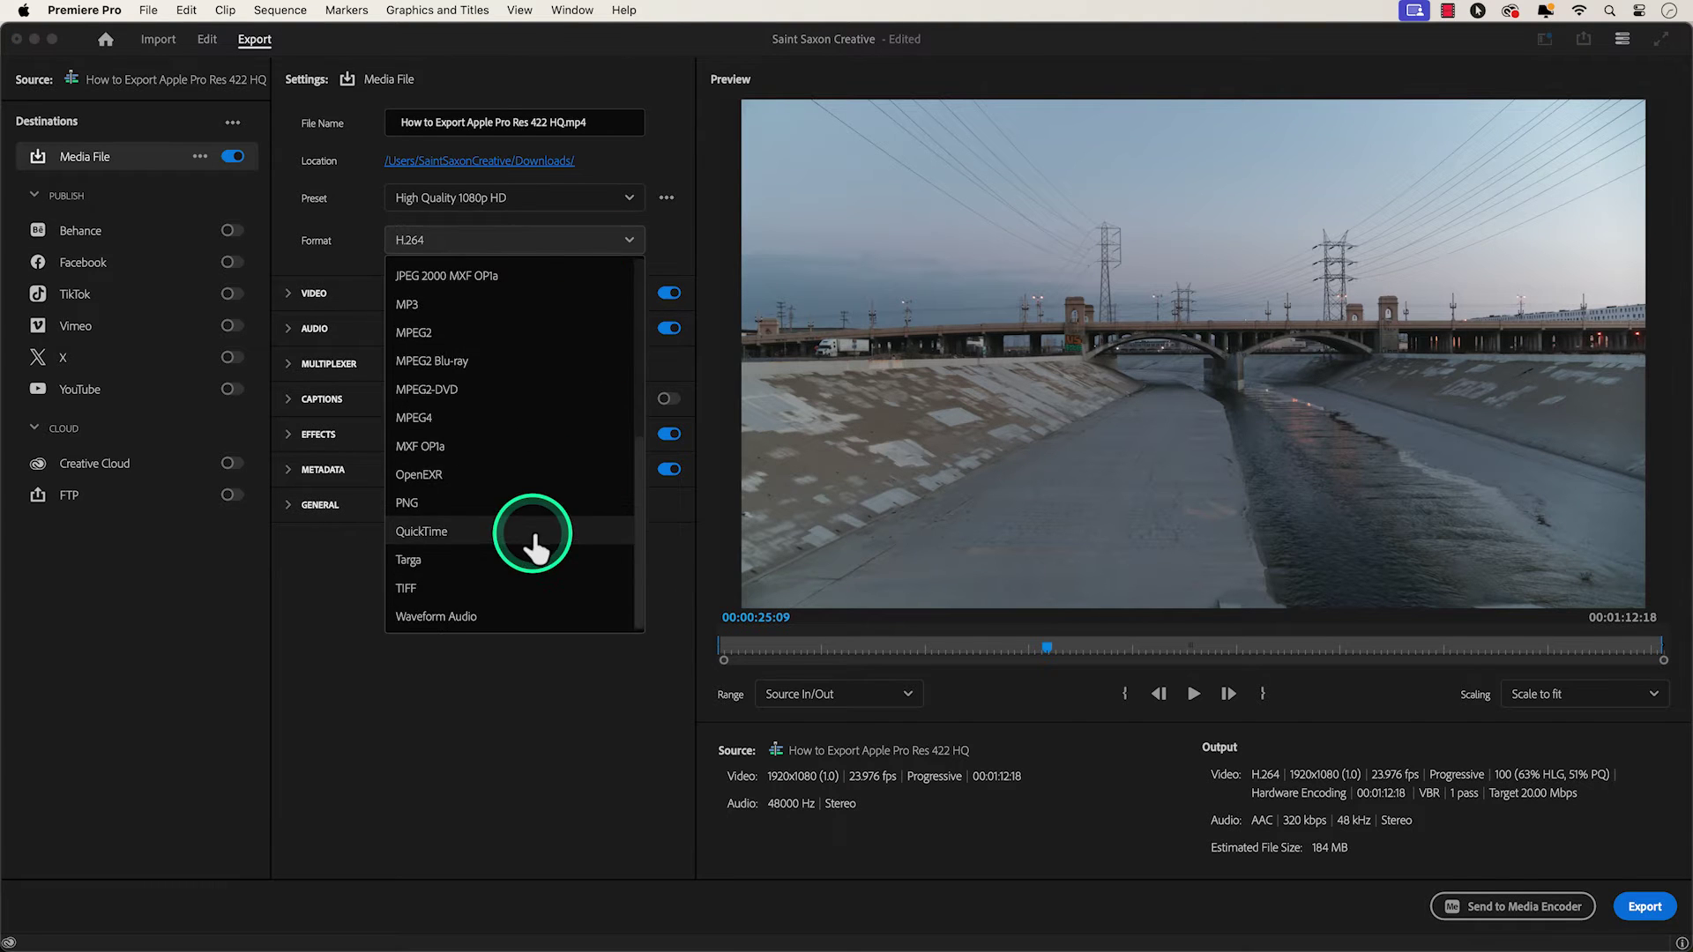
click(535, 535)
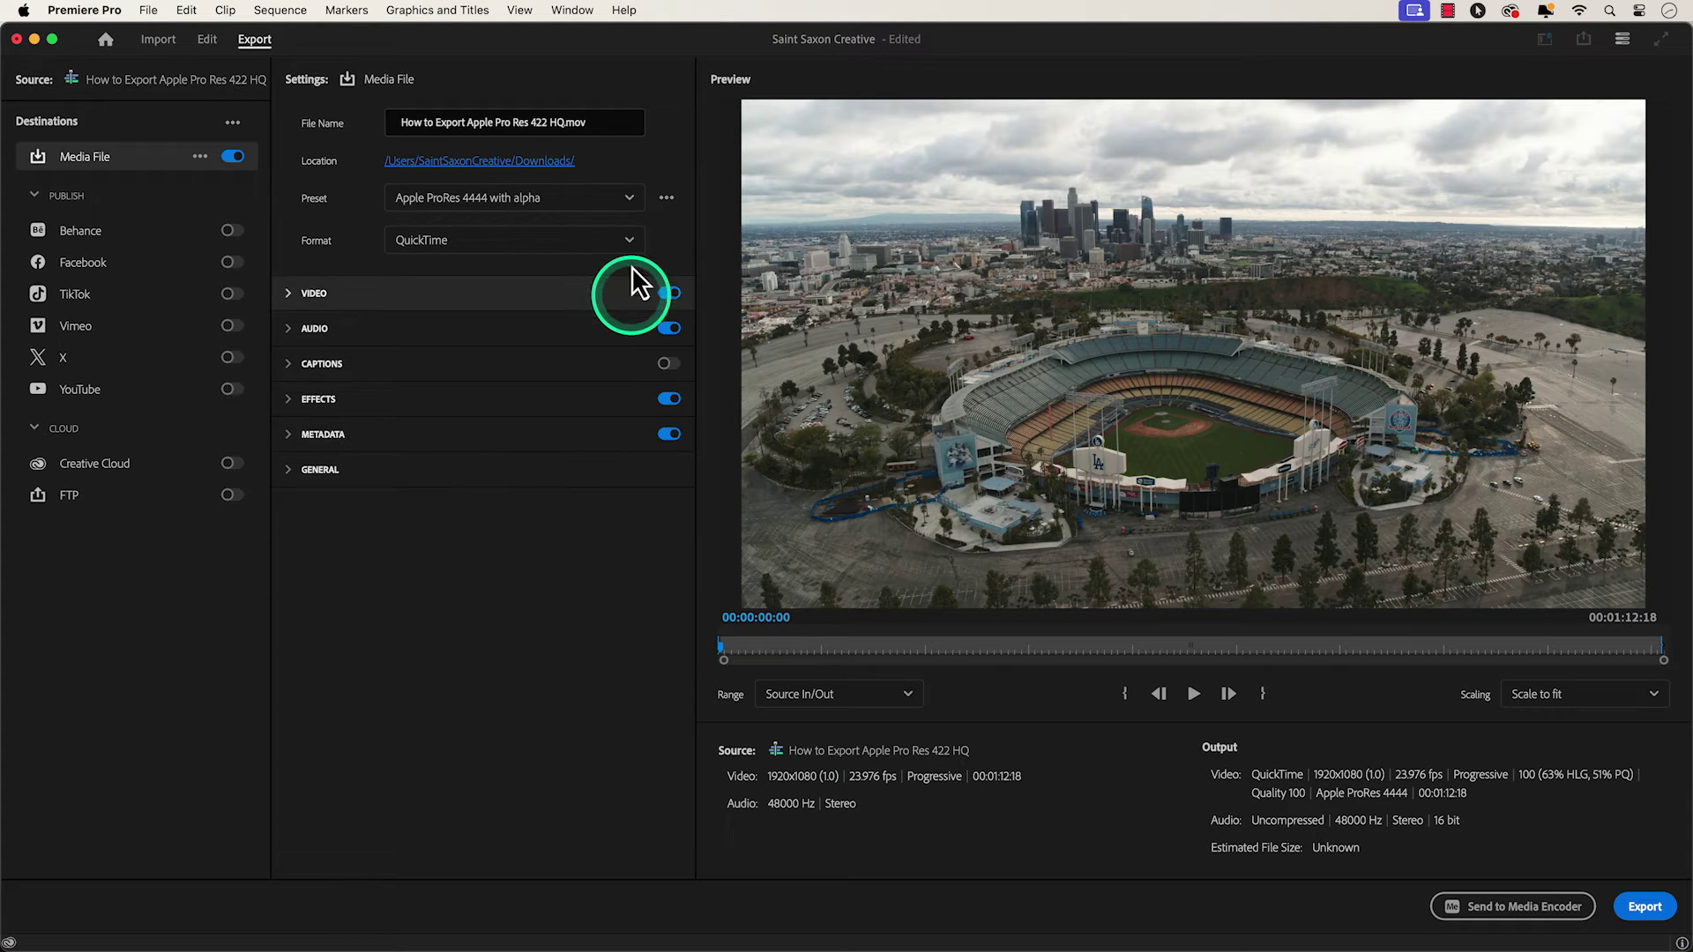
click(628, 199)
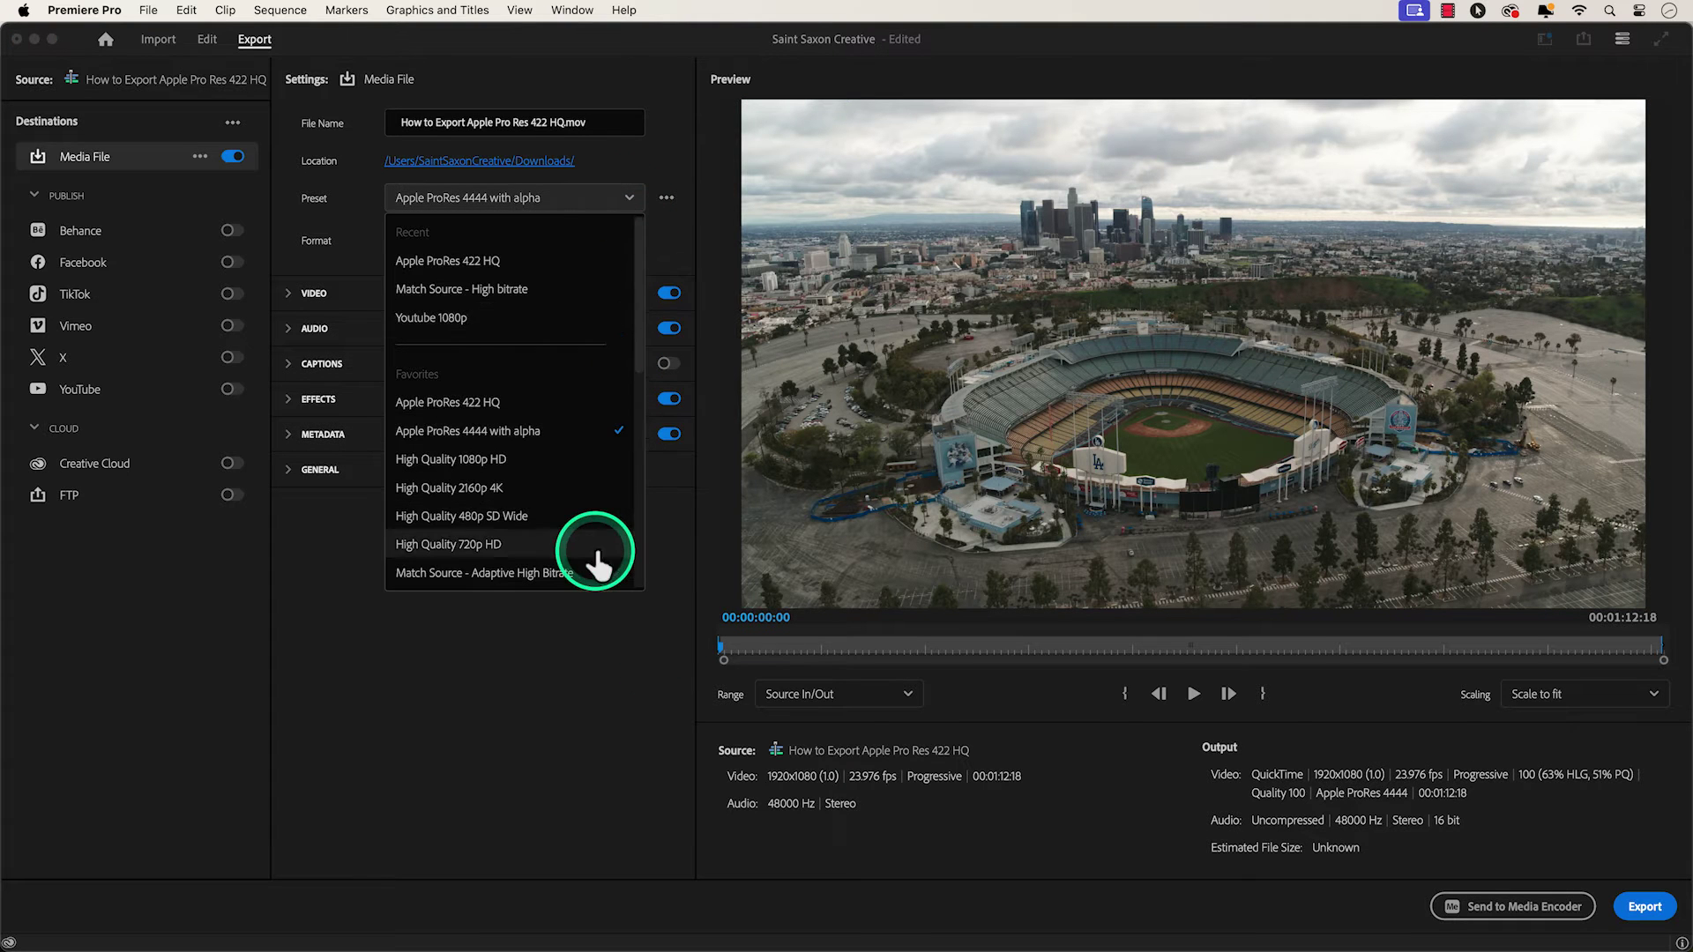
scroll(603, 556, down, 5)
scroll(603, 555, down, 5)
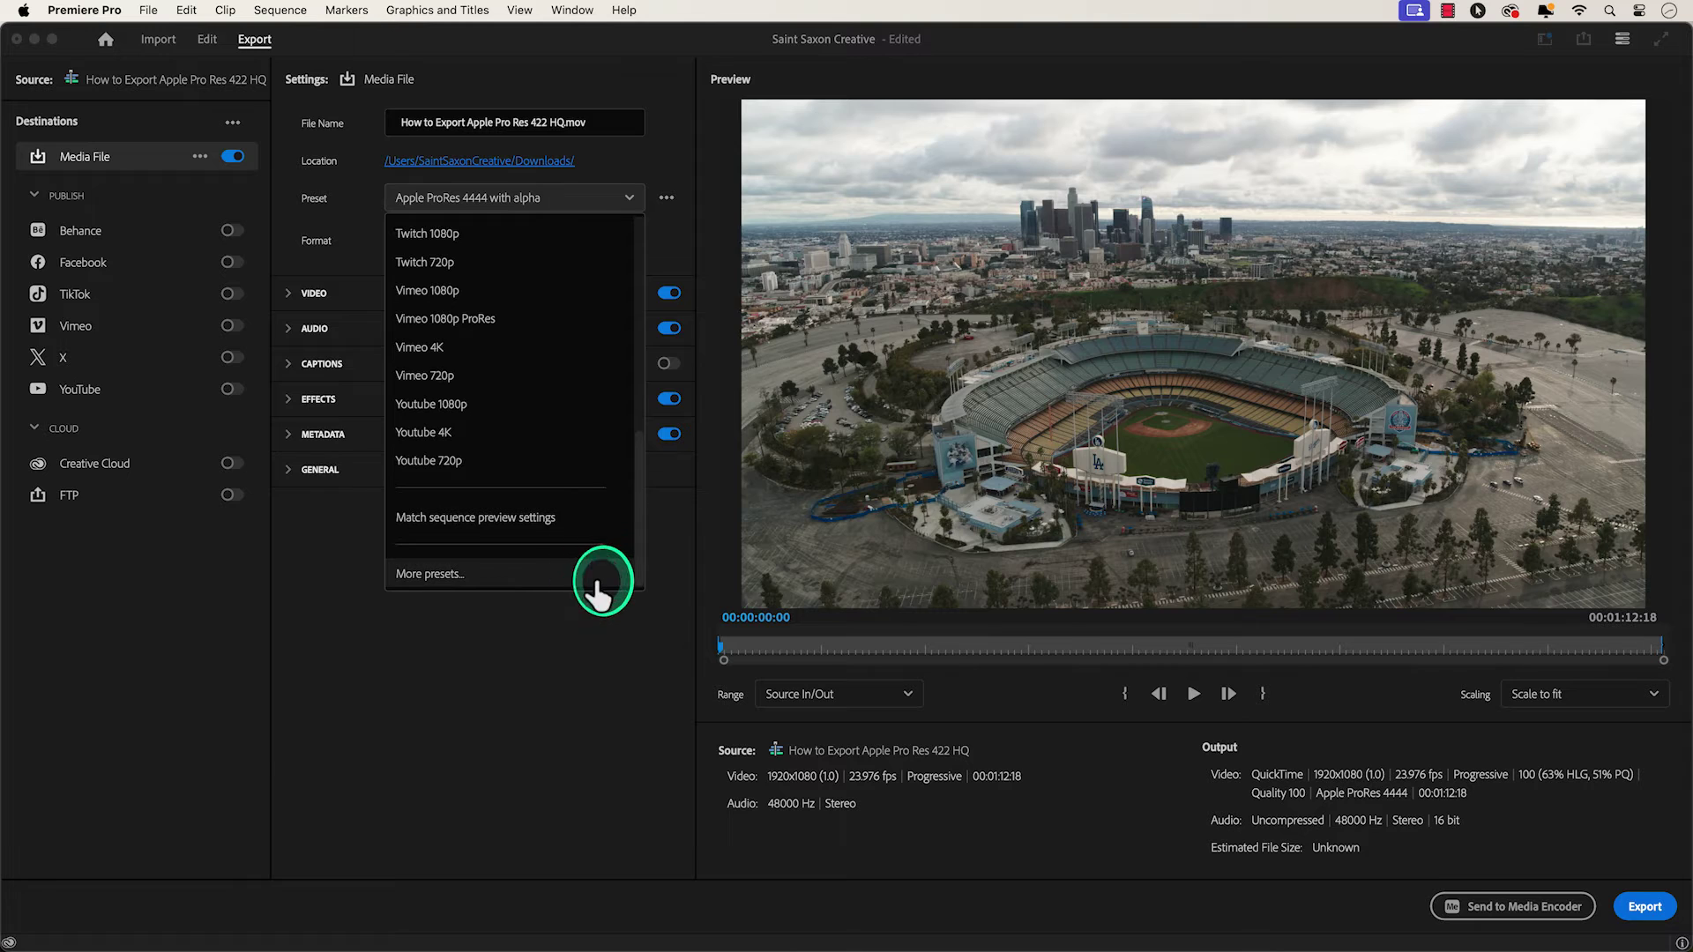
click(602, 572)
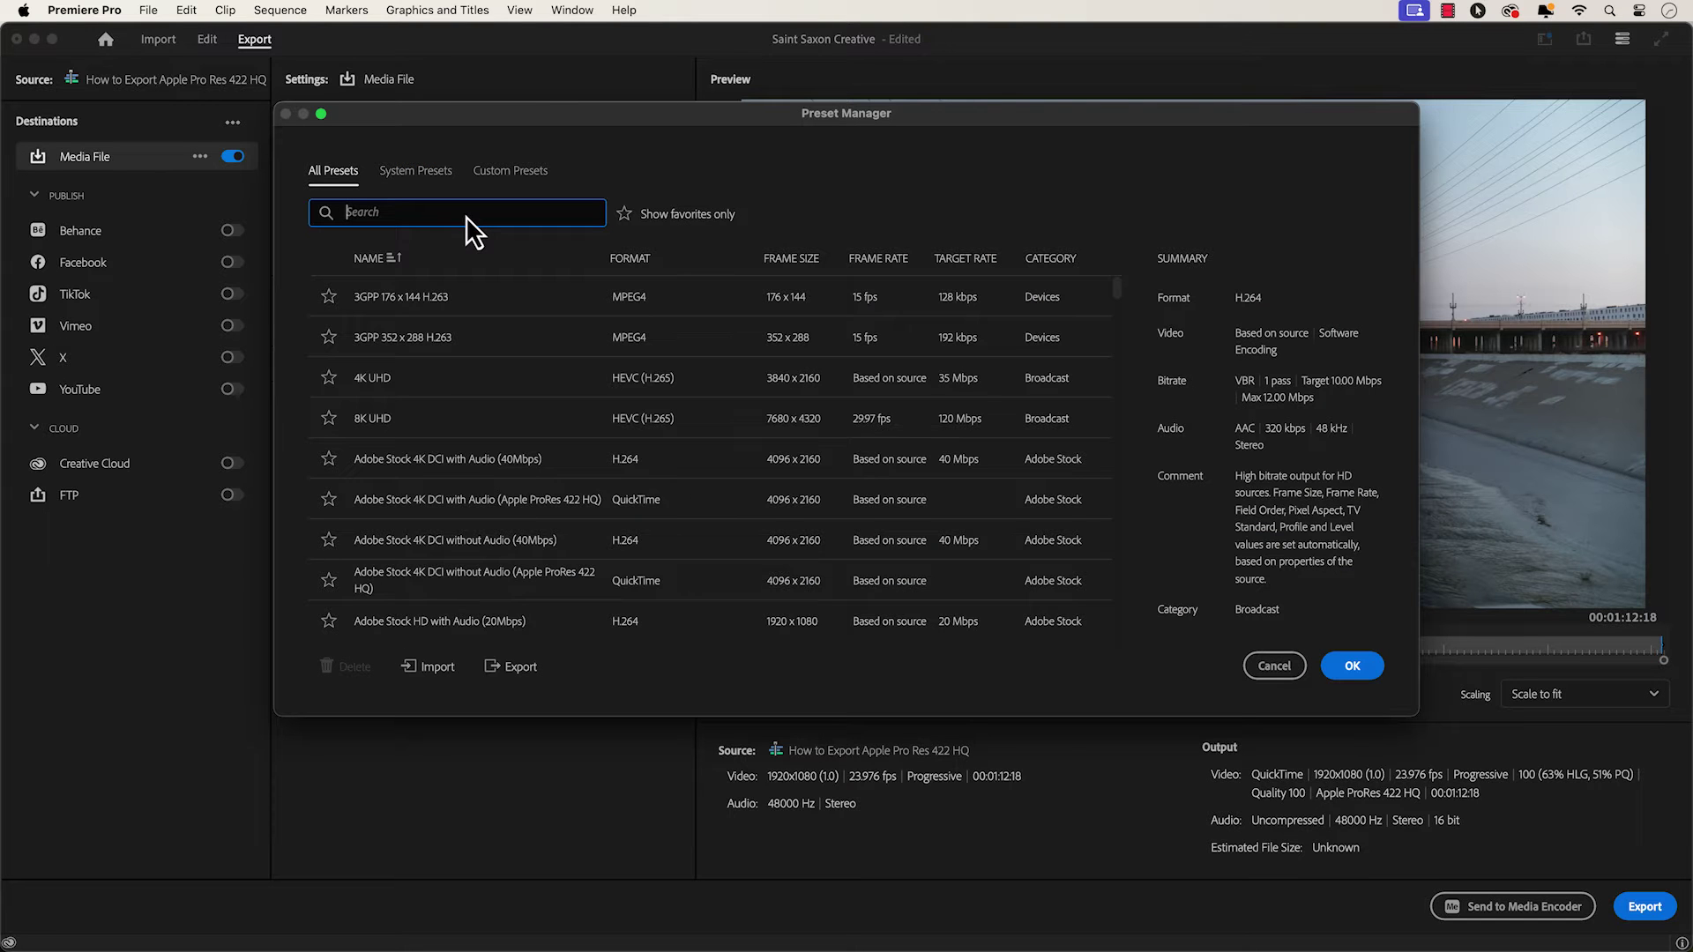
text(Appl)
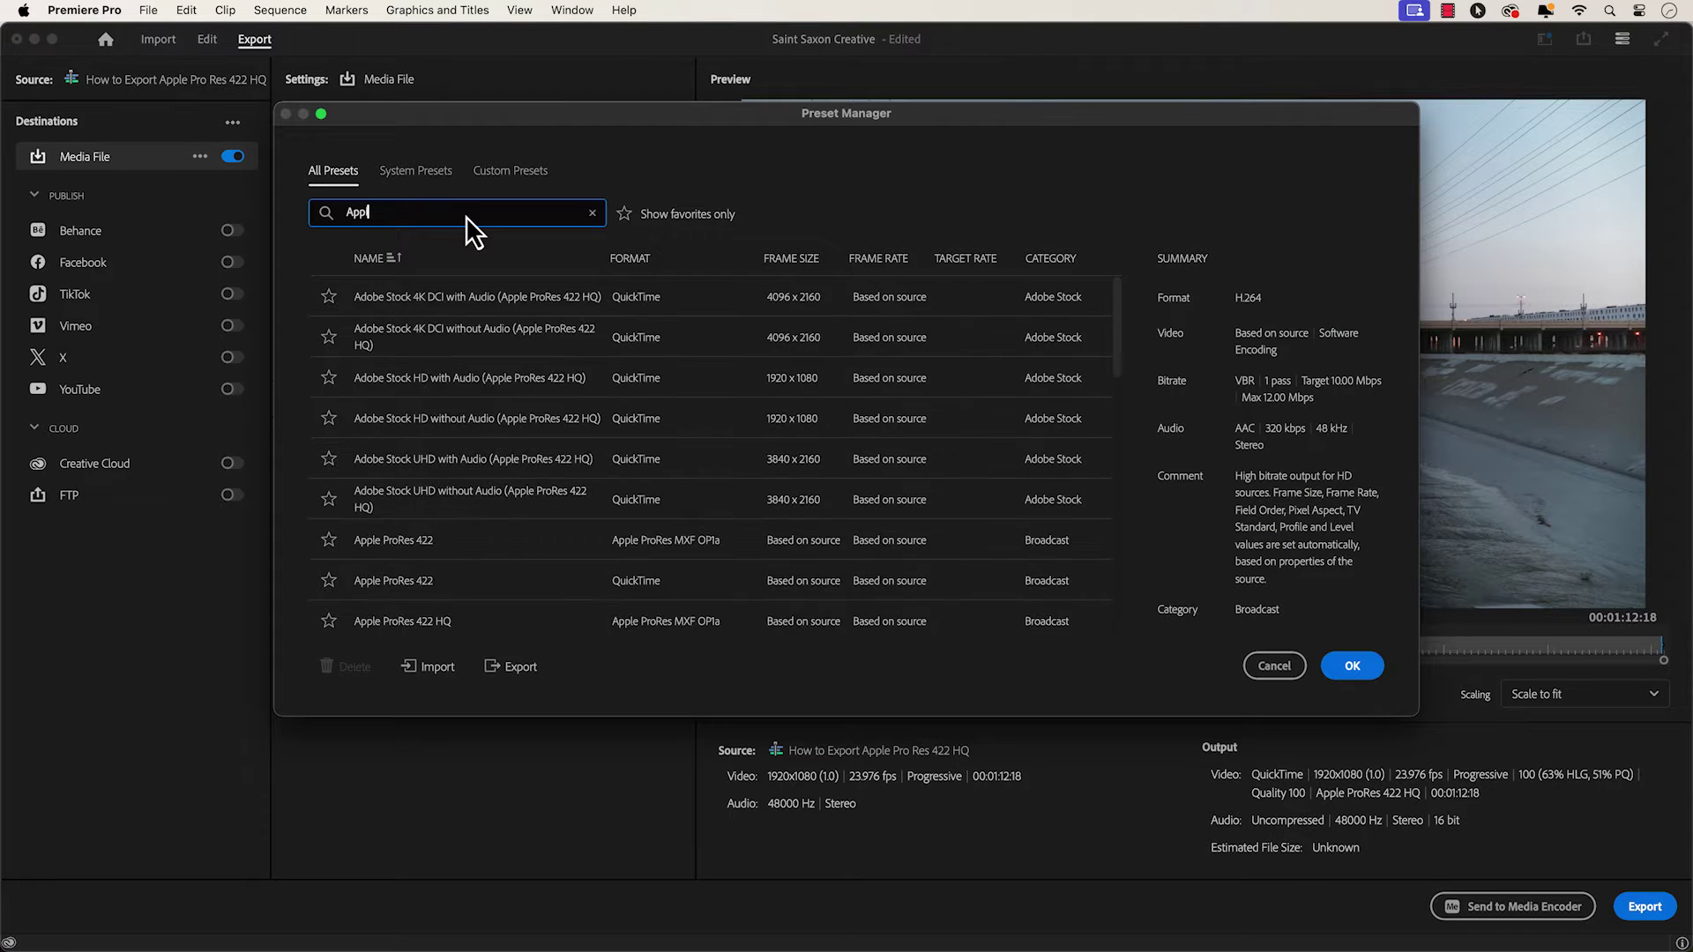
text(e ProRes 4)
text(22 HQ)
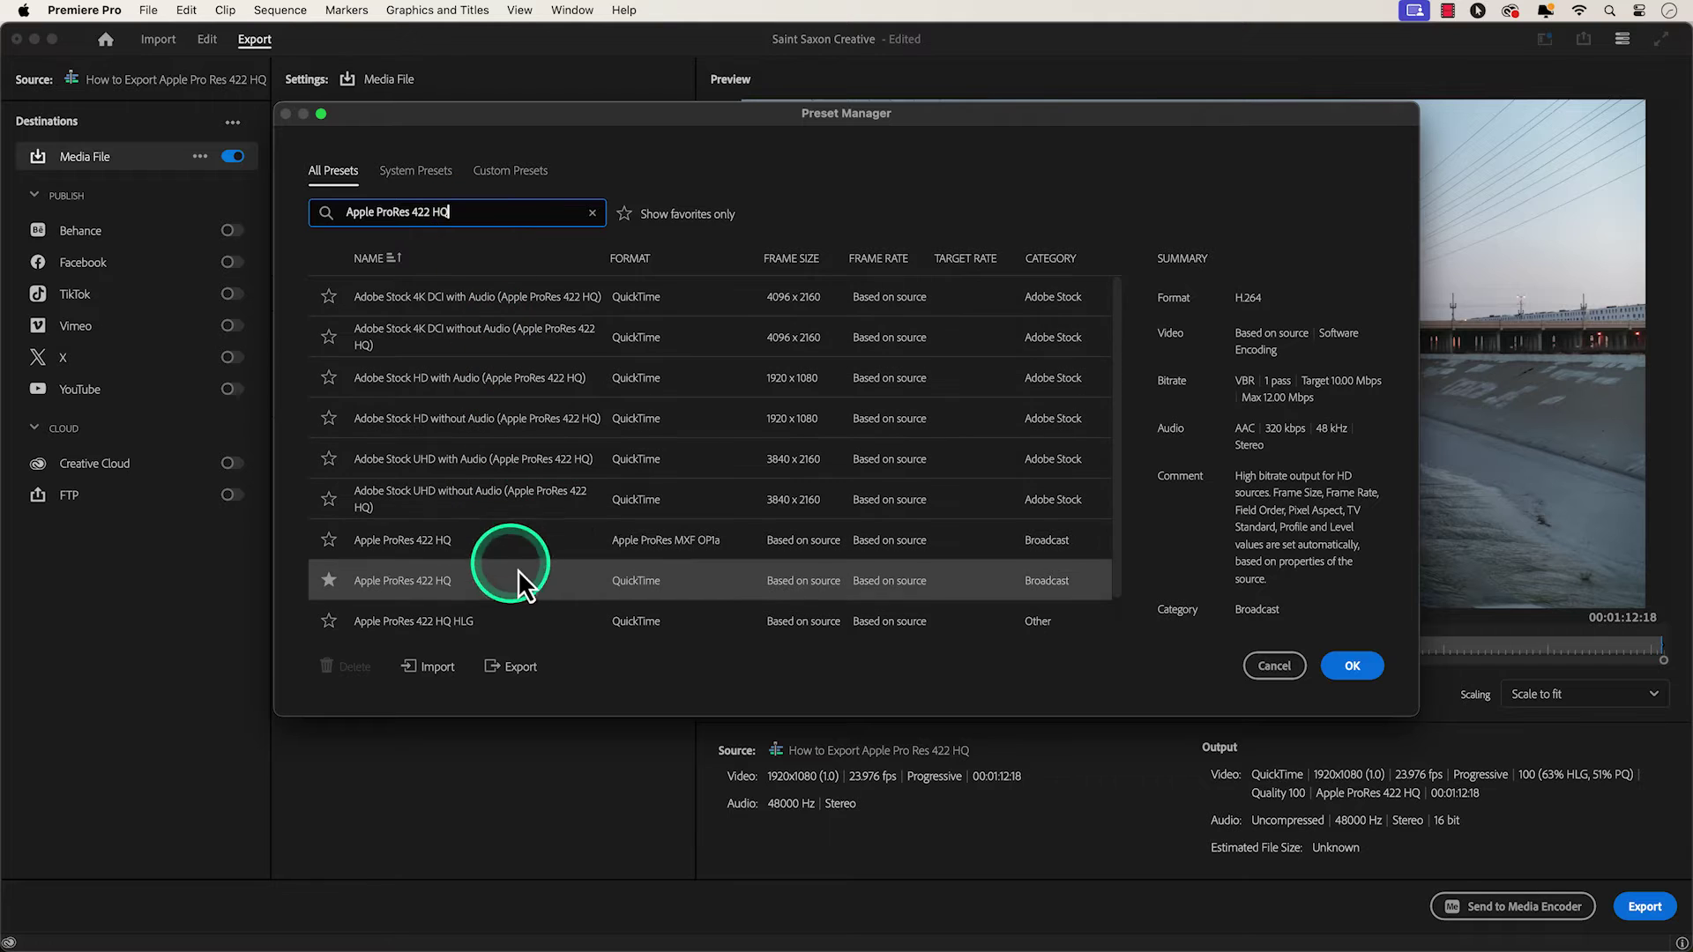
Select the Apple ProRes 422 HQ QuickTime preset and confirm it
click(548, 596)
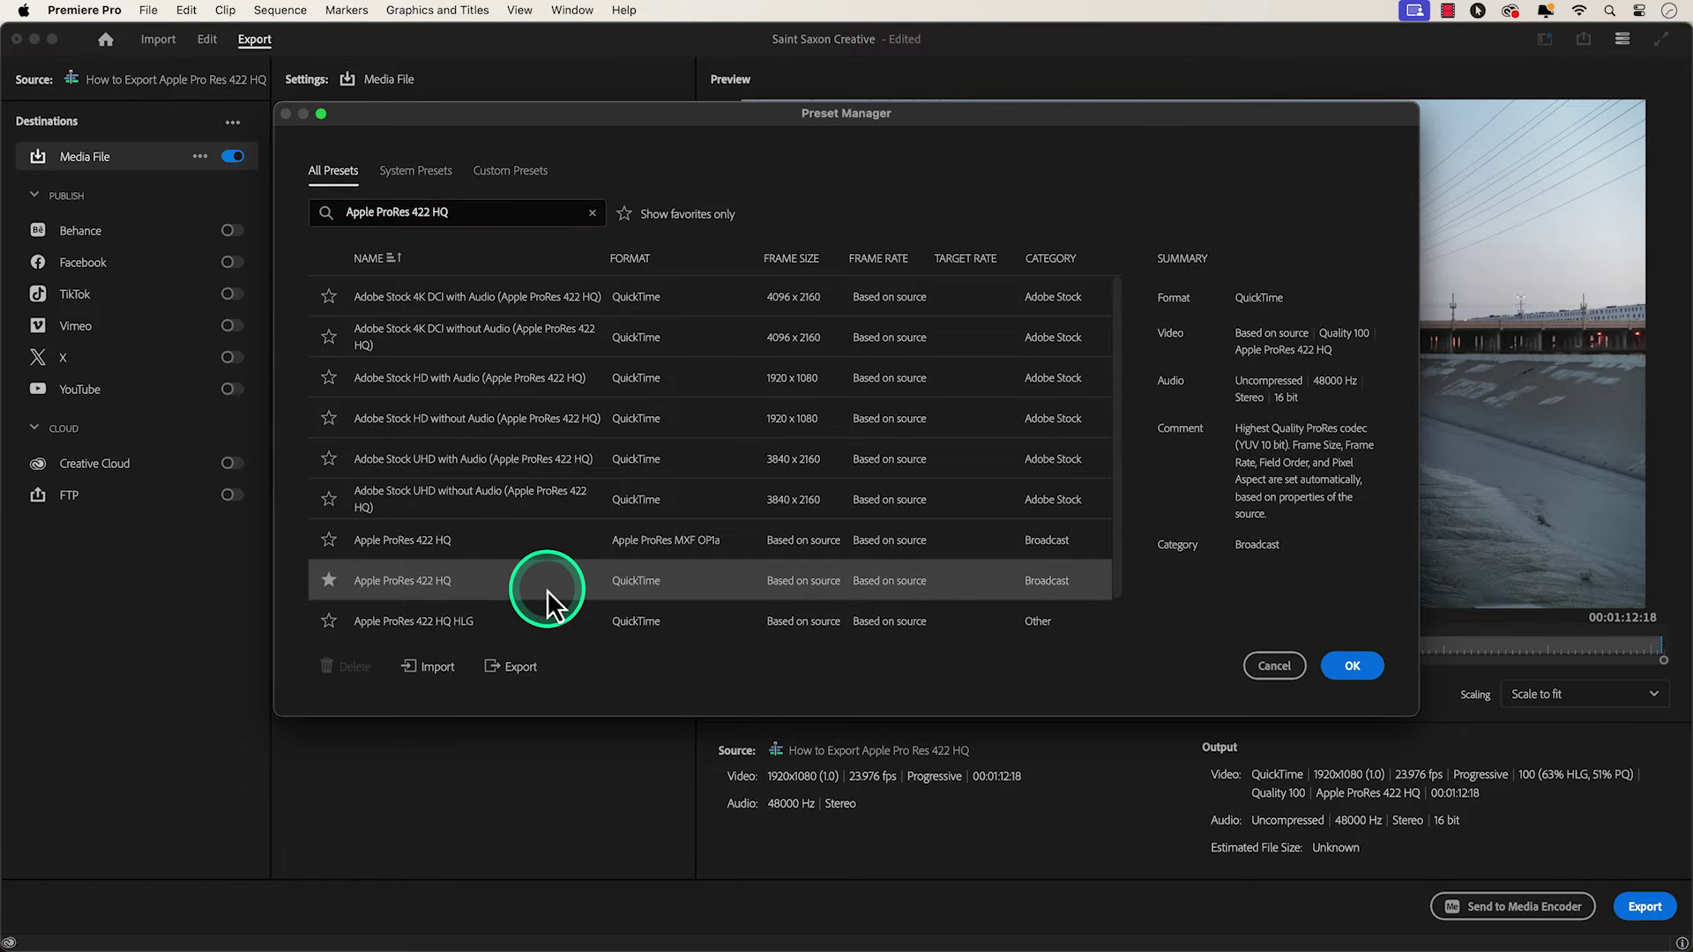
click(1352, 666)
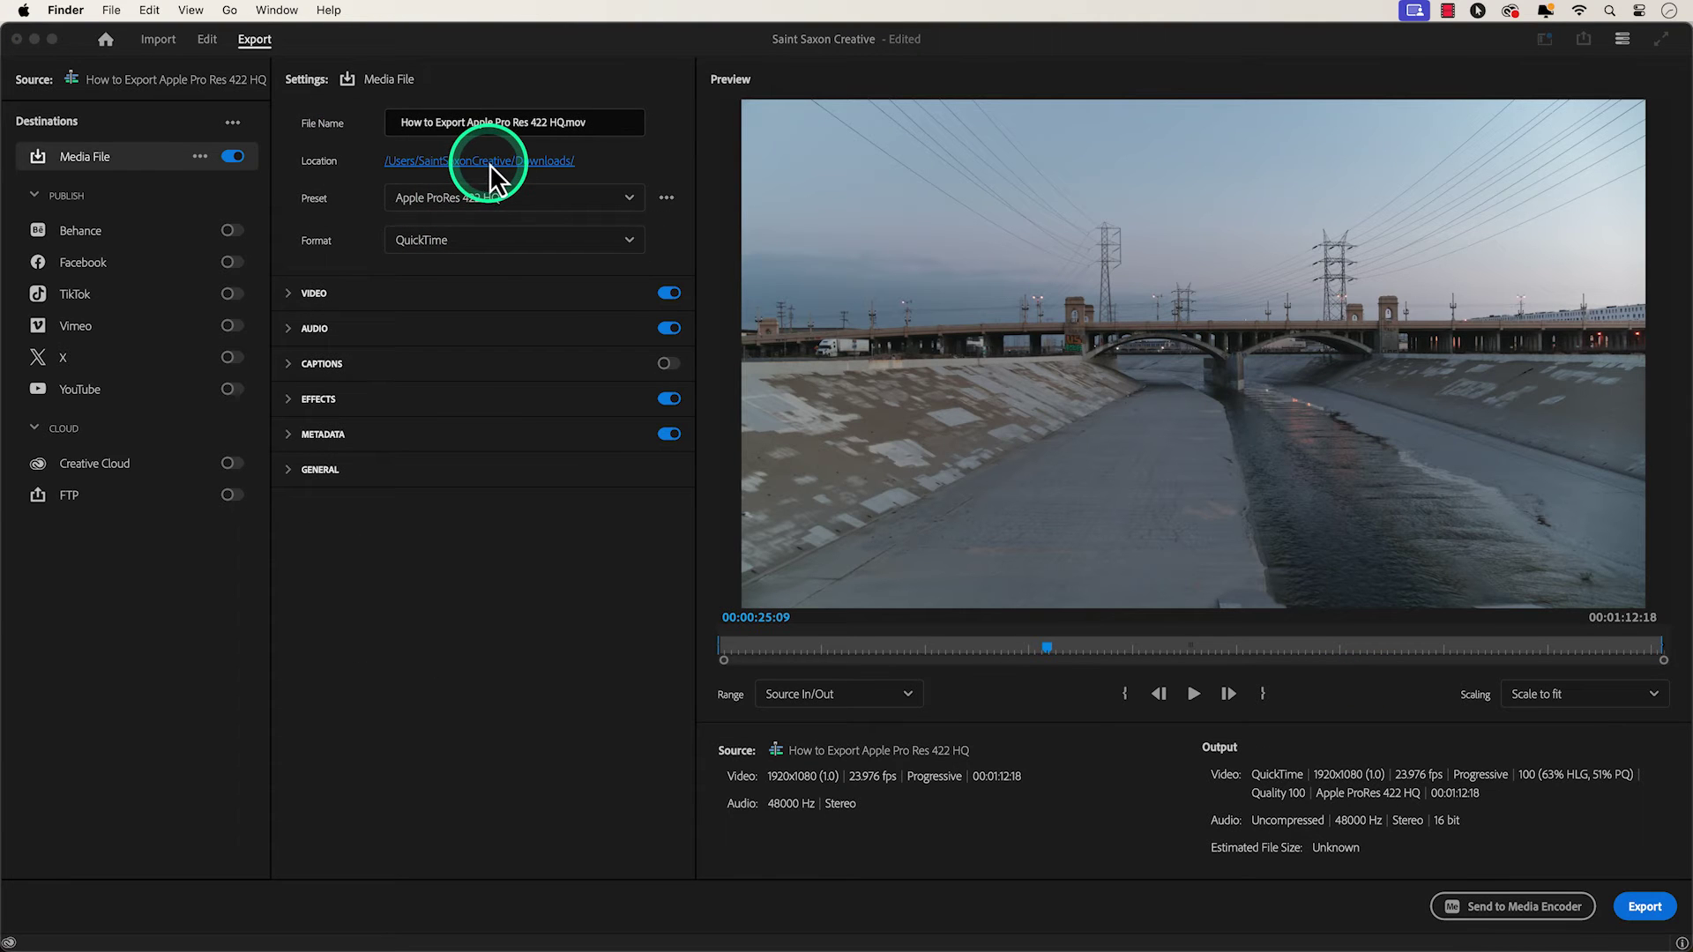
Set the export location to the Downloads folder
click(492, 161)
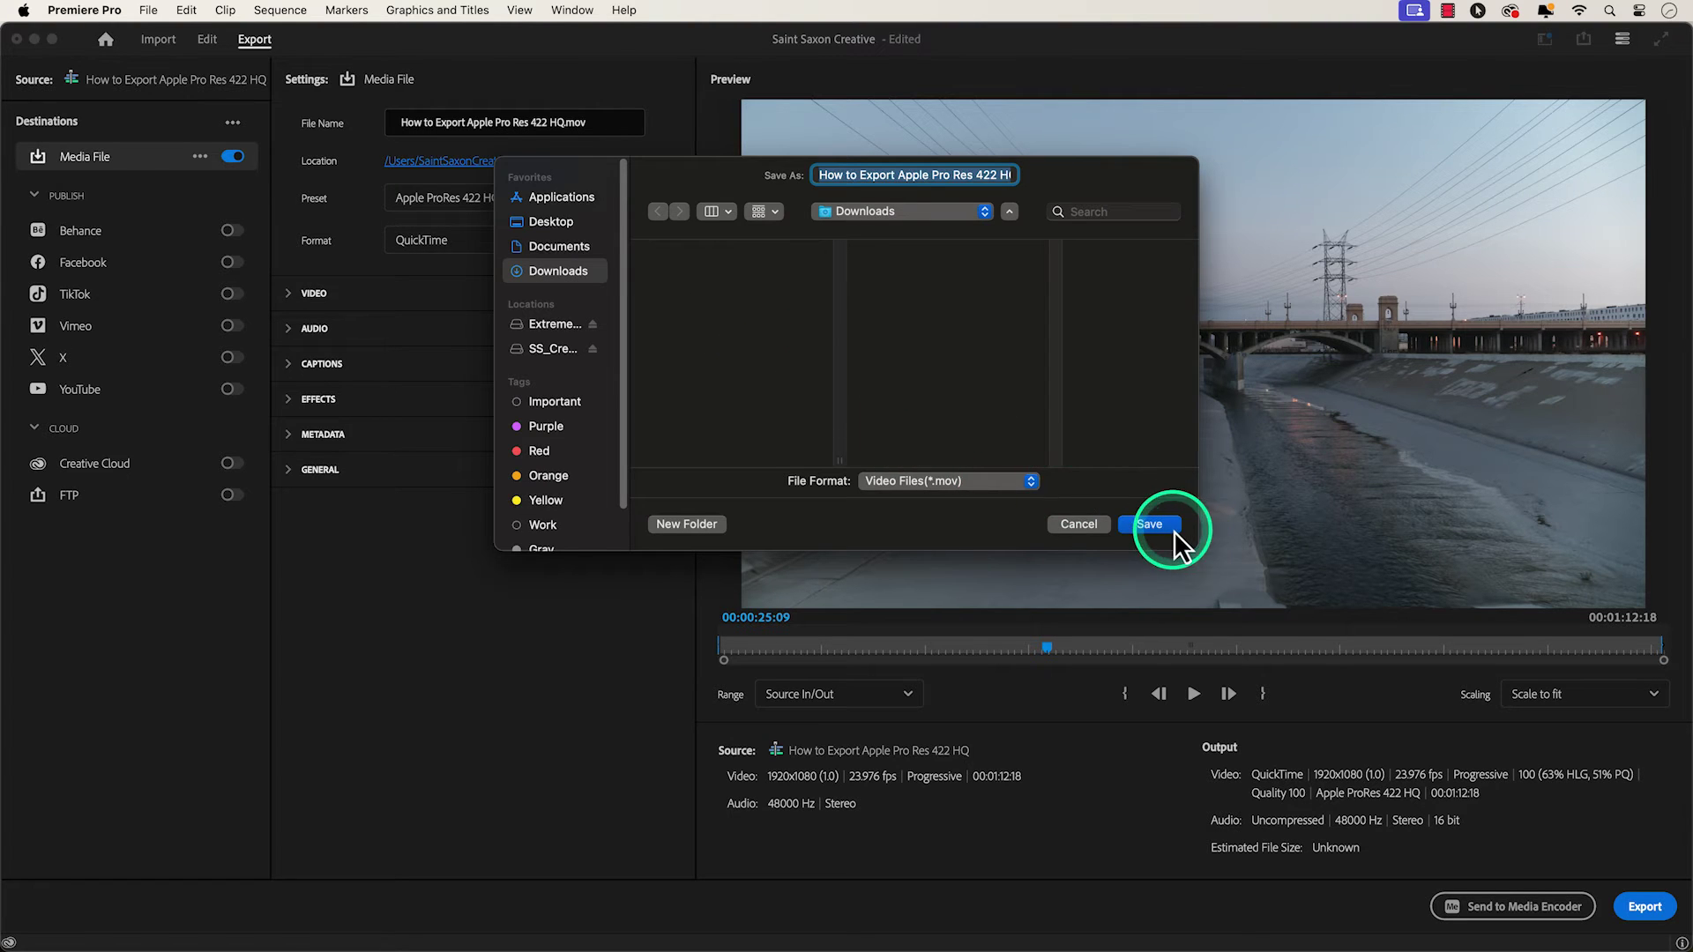
click(1151, 524)
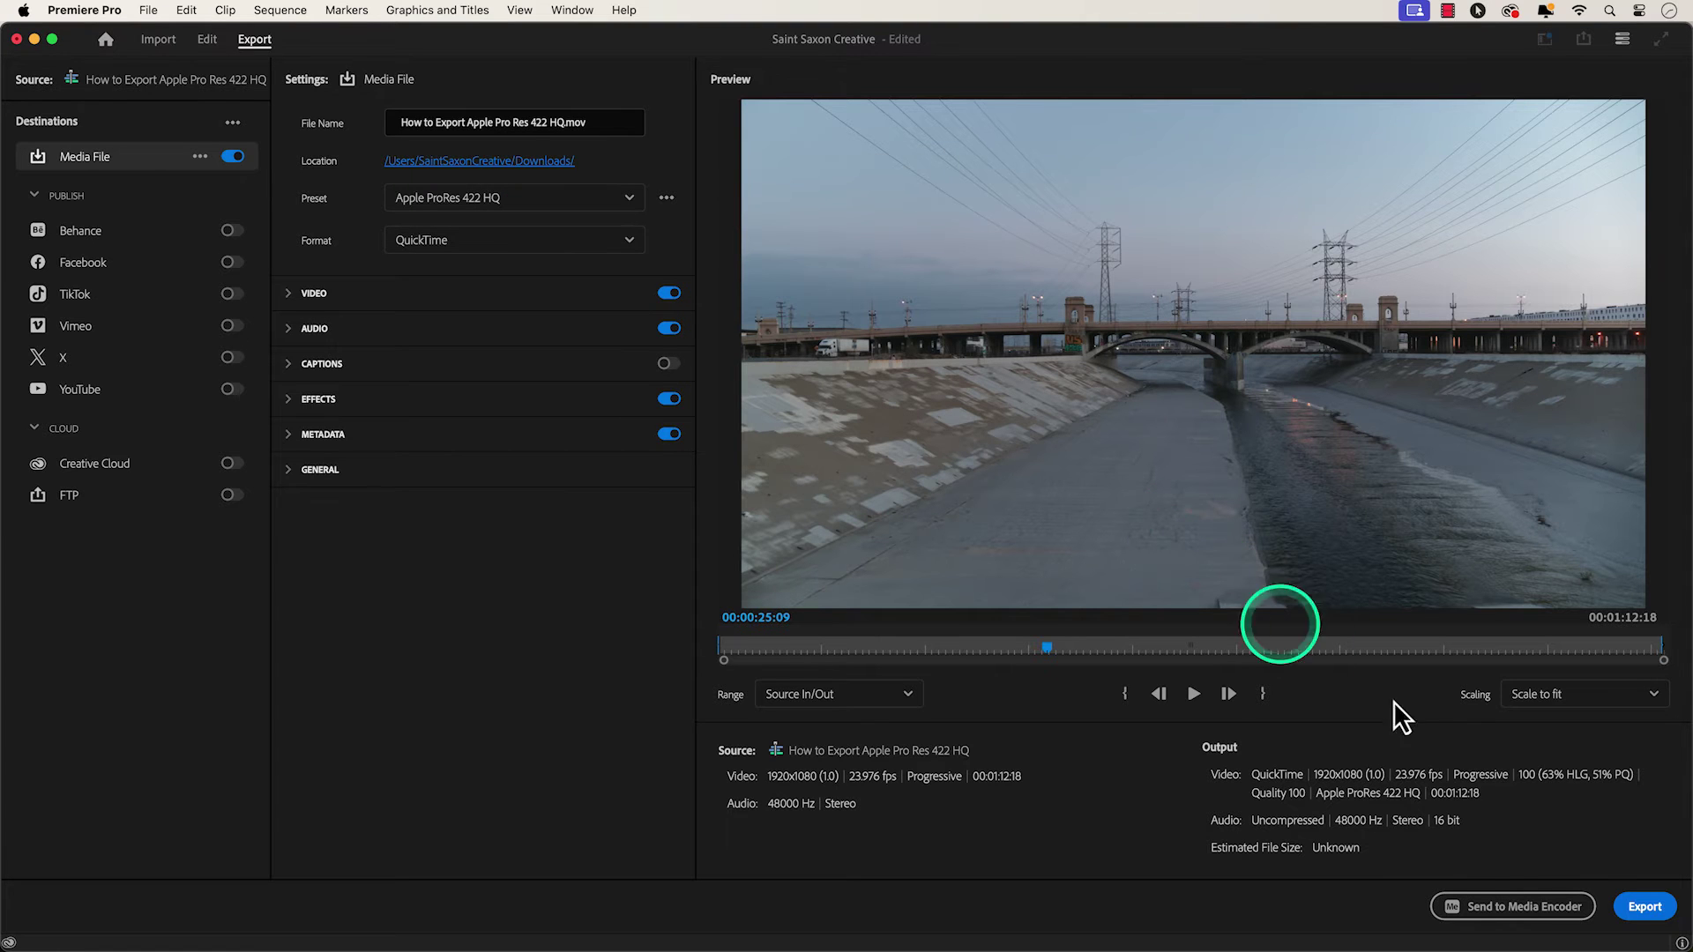
Export the sequence and reveal the resulting .mov in Downloads
click(1645, 909)
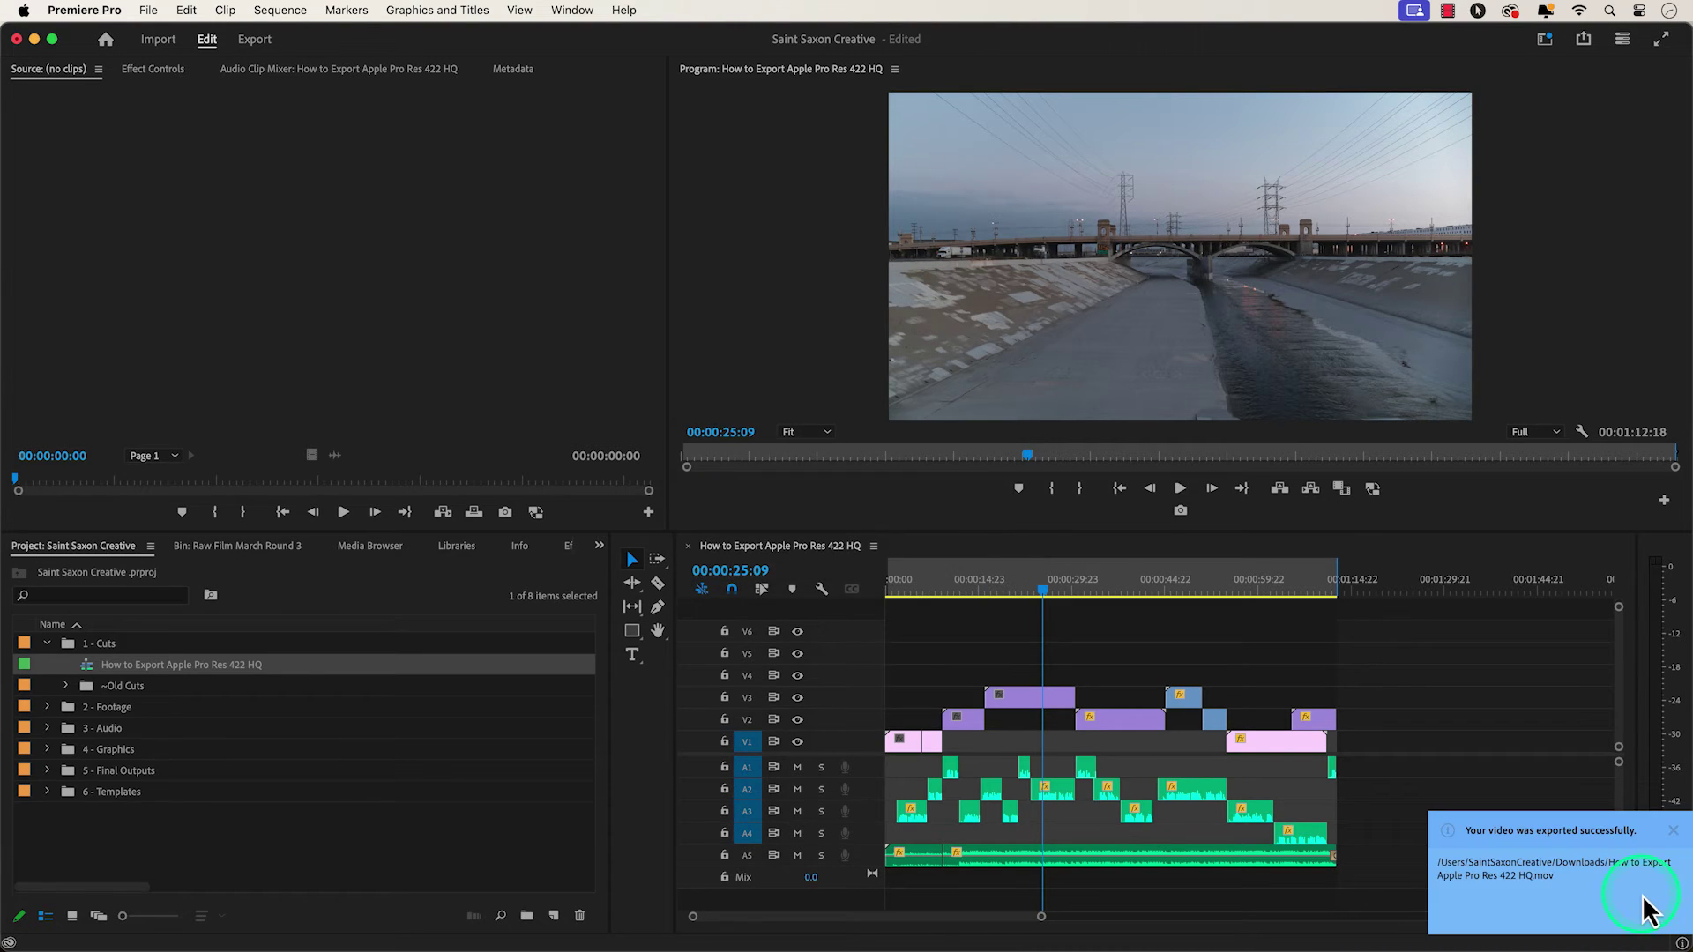
click(1650, 908)
Preview the exported 1.59 GB .mov in Quick Look
click(762, 329)
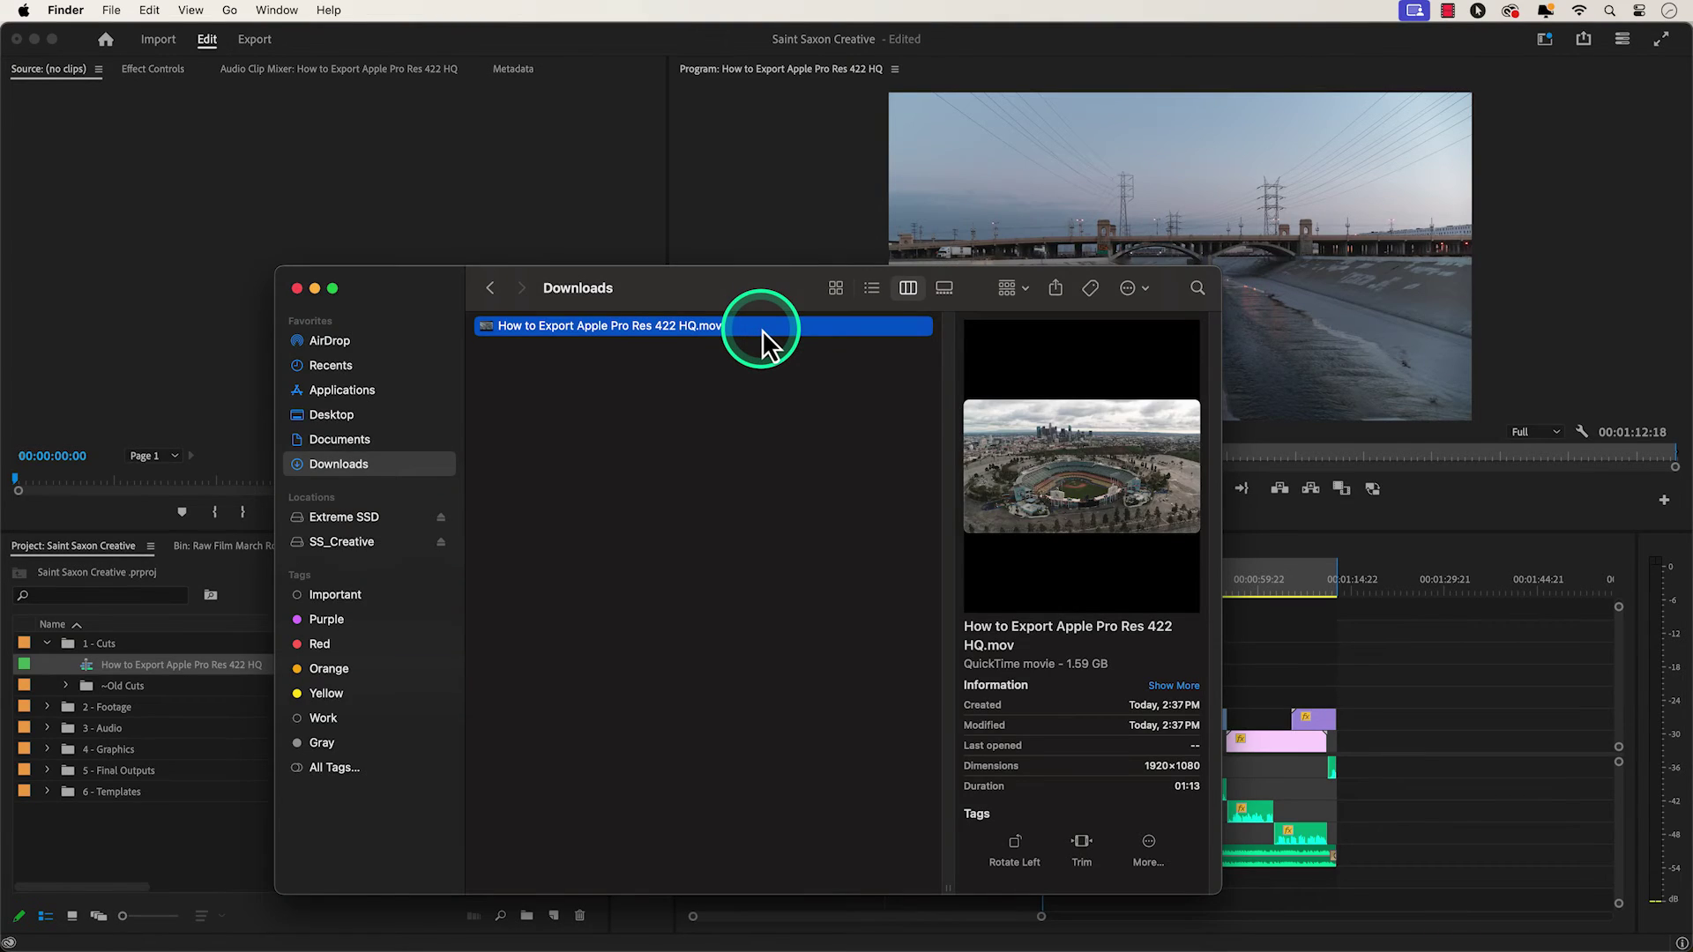
key(space)
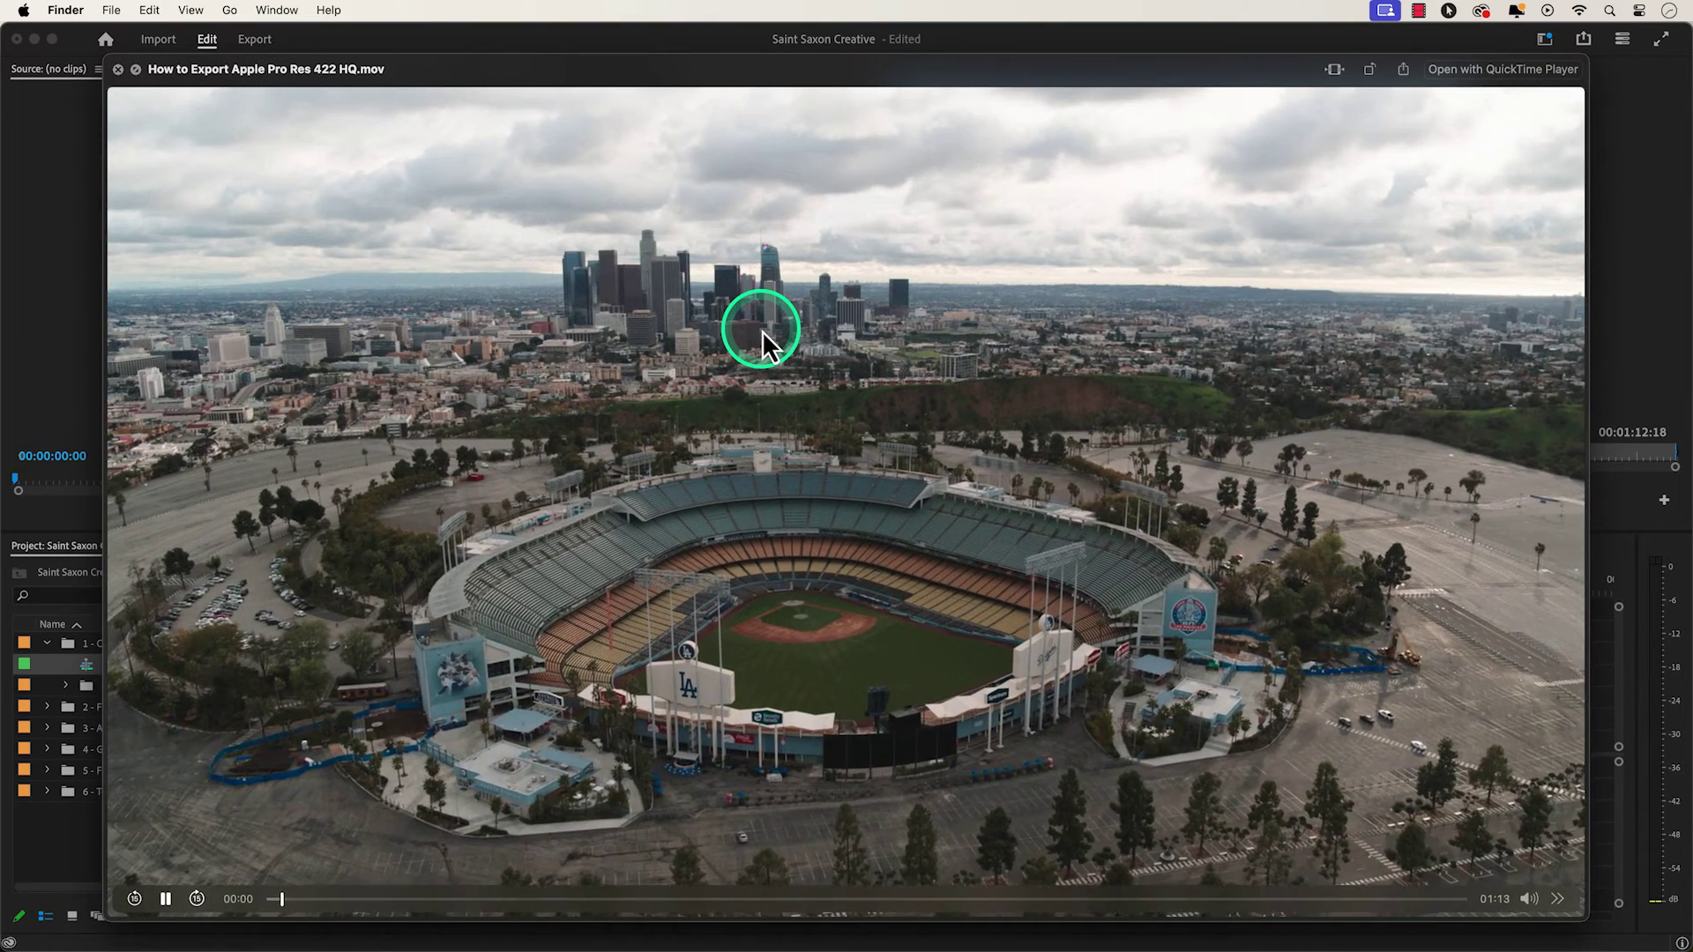